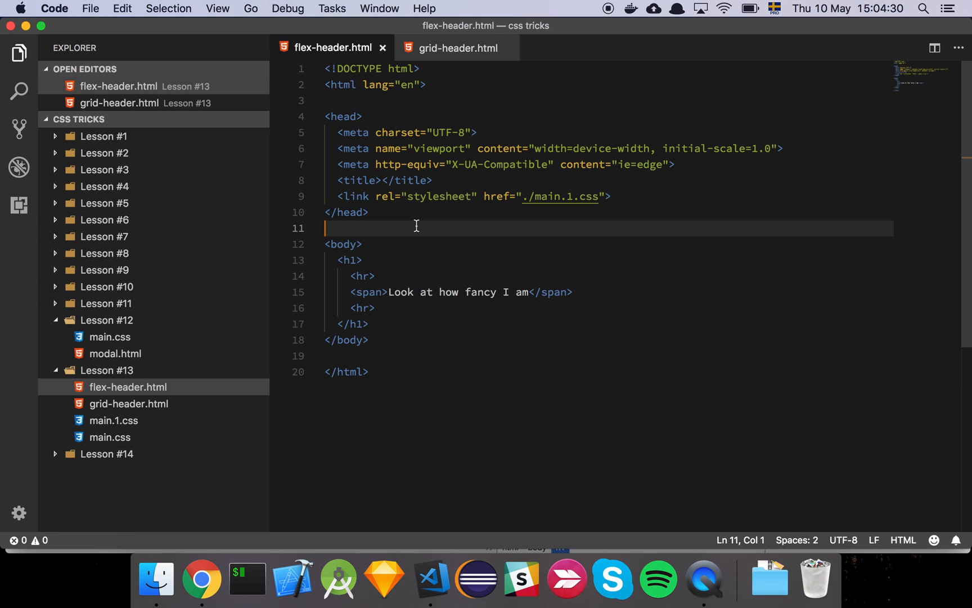
- Bring up the macOS app switcher from VS Code to leave flex-header.html
key(super+Tab)
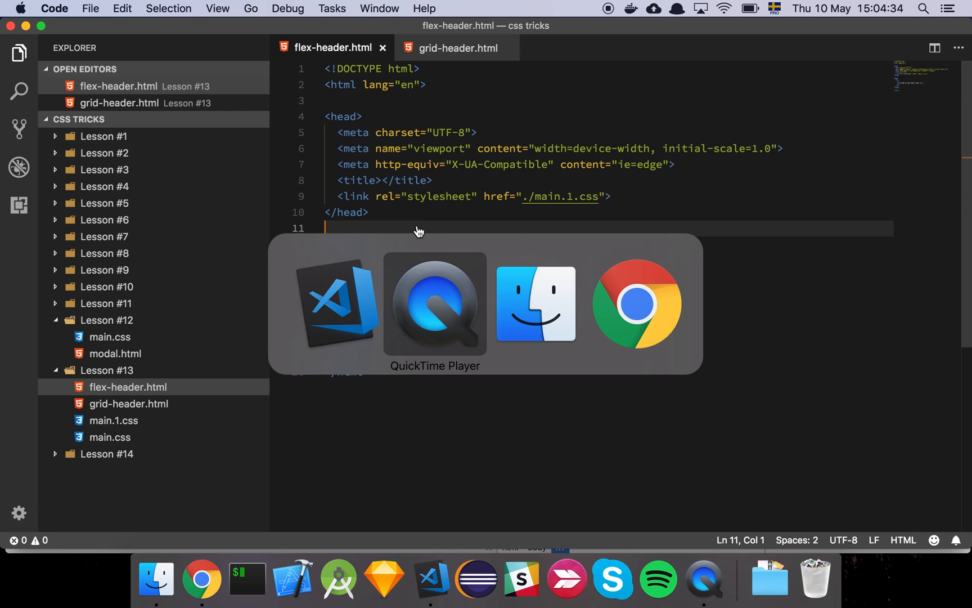
- Advance the app switcher to Chrome so the flex-header page comes forward
key(Tab)
key(Tab)
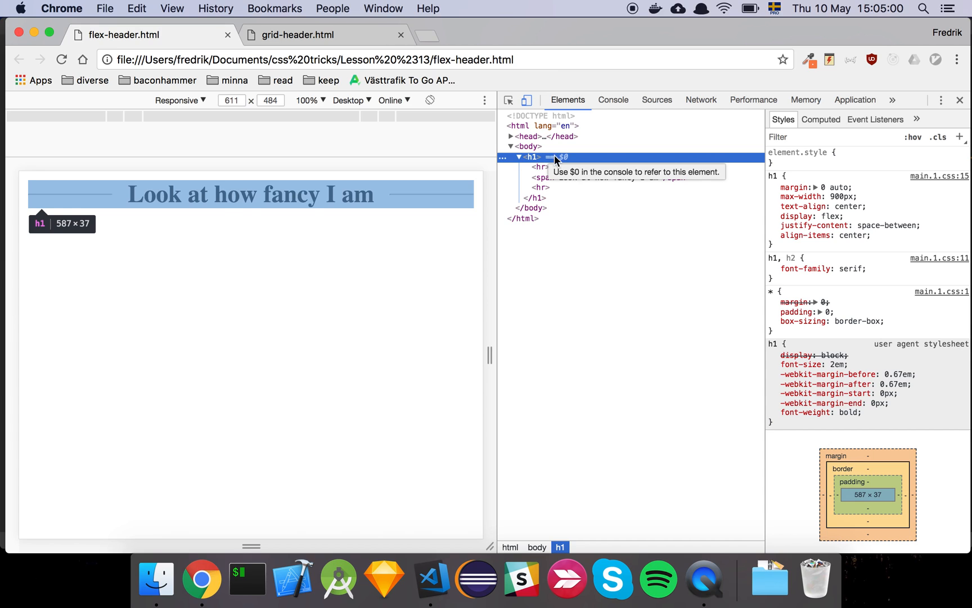
mouse_move(805, 213)
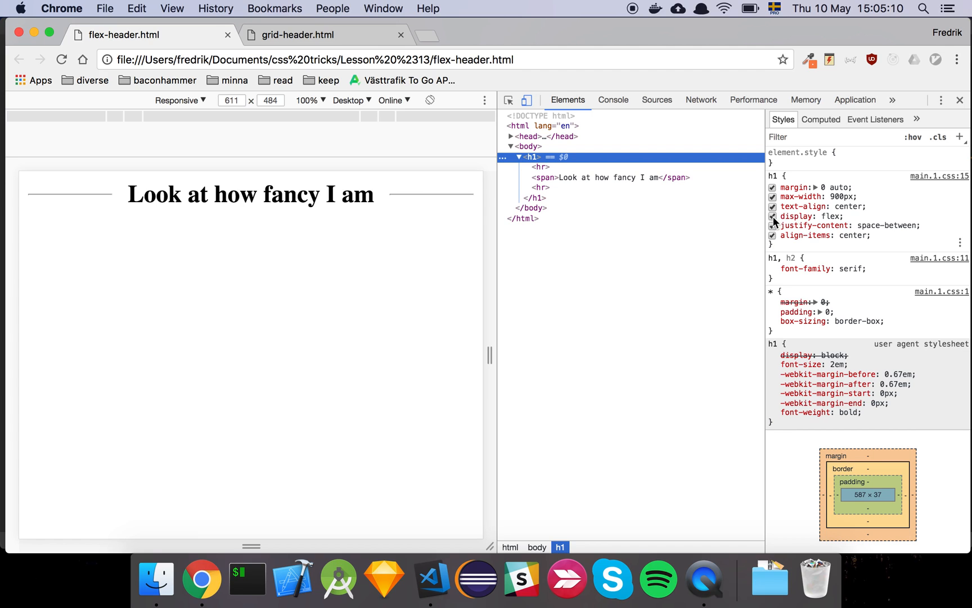
- Disable and restore display: flex on the h1 to see the side lines collapse and return
click(773, 216)
click(774, 216)
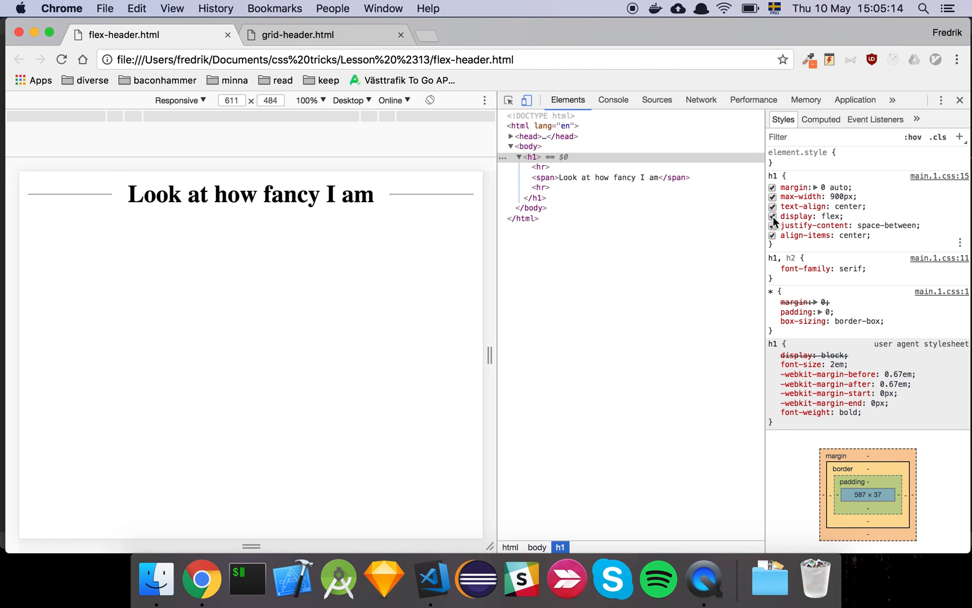
click(641, 157)
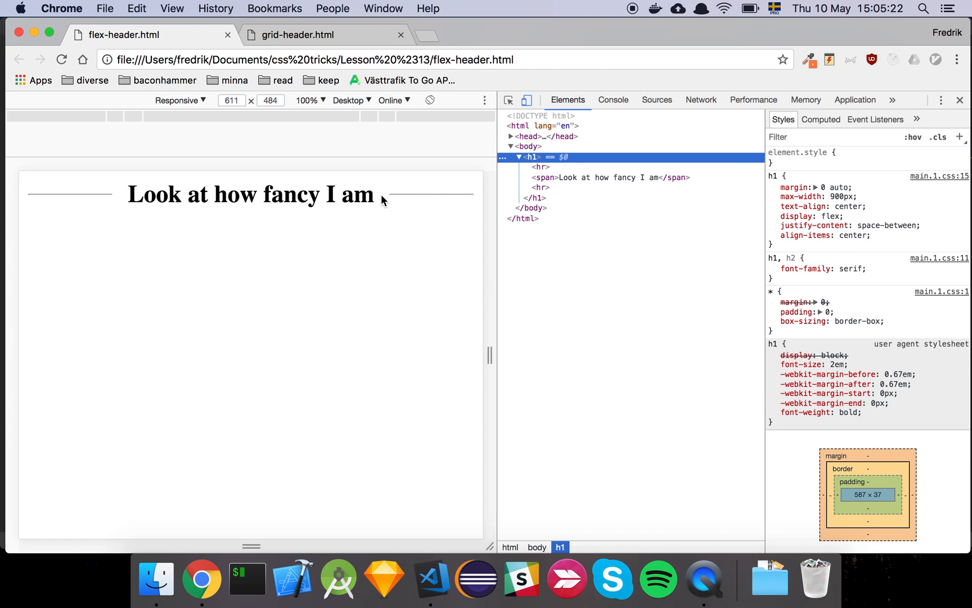
- Toggle justify-content and align-items off and on to compare line spacing and vertical centring
click(774, 226)
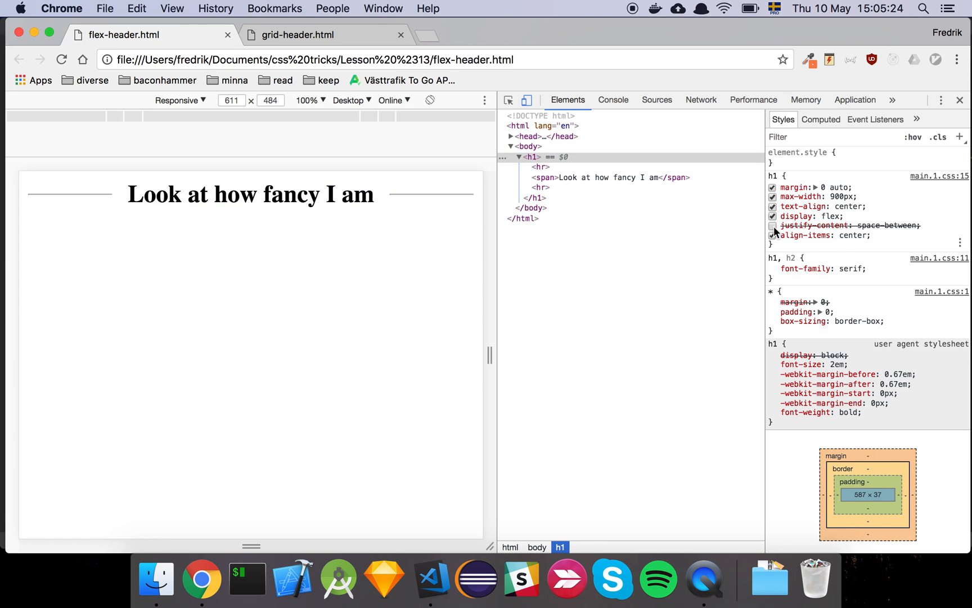
click(774, 233)
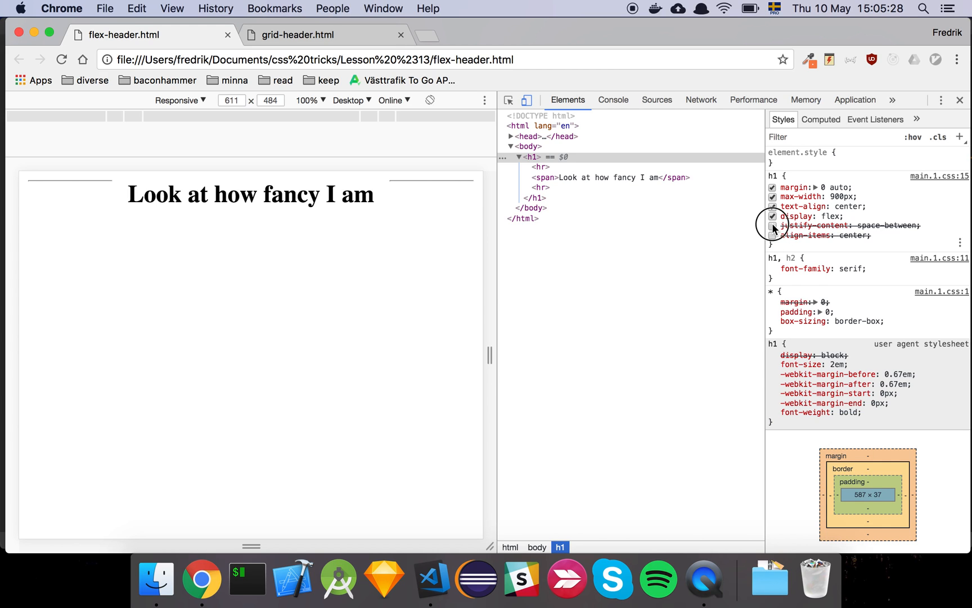
click(775, 226)
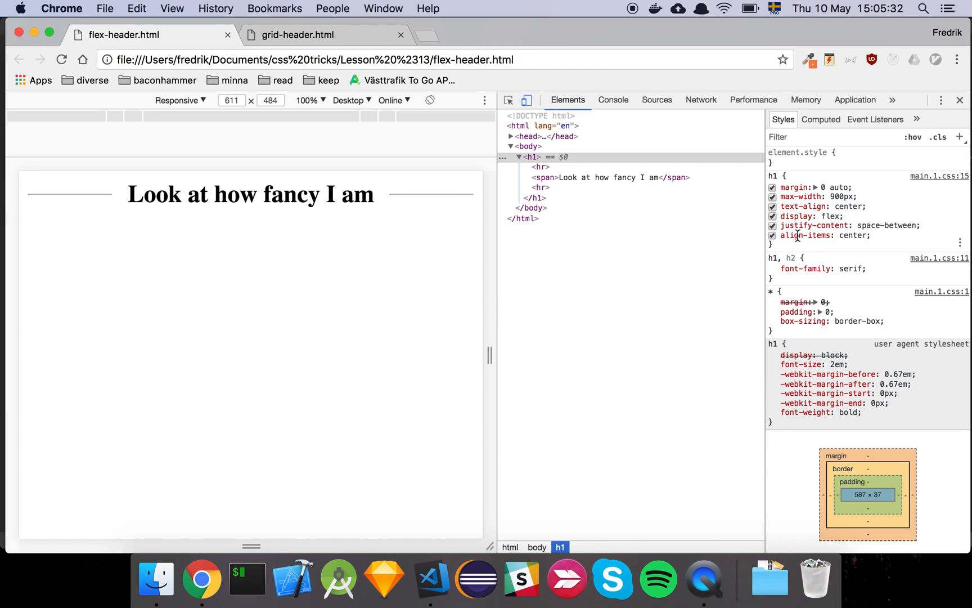
click(773, 236)
click(774, 236)
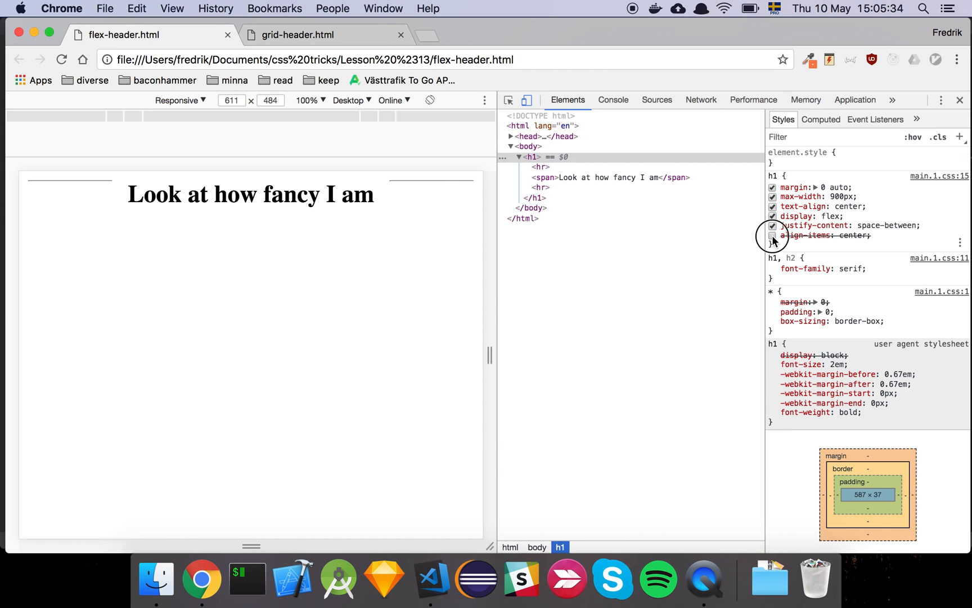
- Re-enable centring, inspect the h1 and its text span, then switch to the grid-header tab
click(774, 236)
click(774, 236)
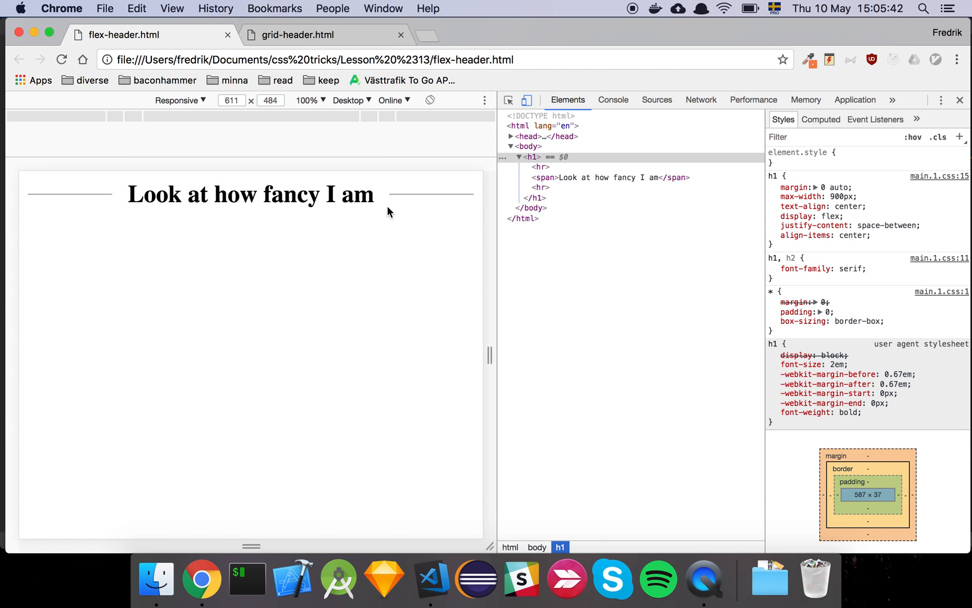
click(562, 158)
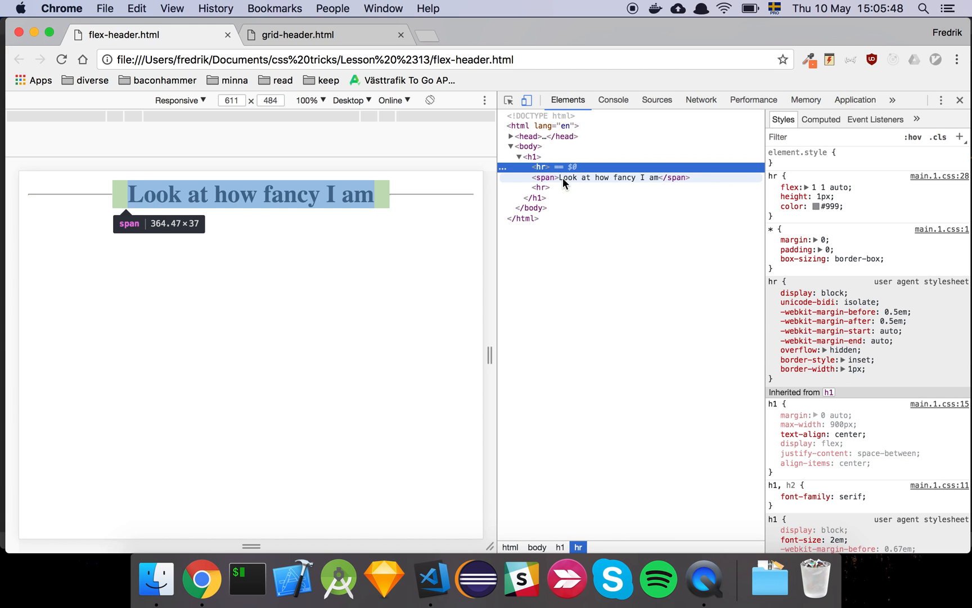
click(563, 178)
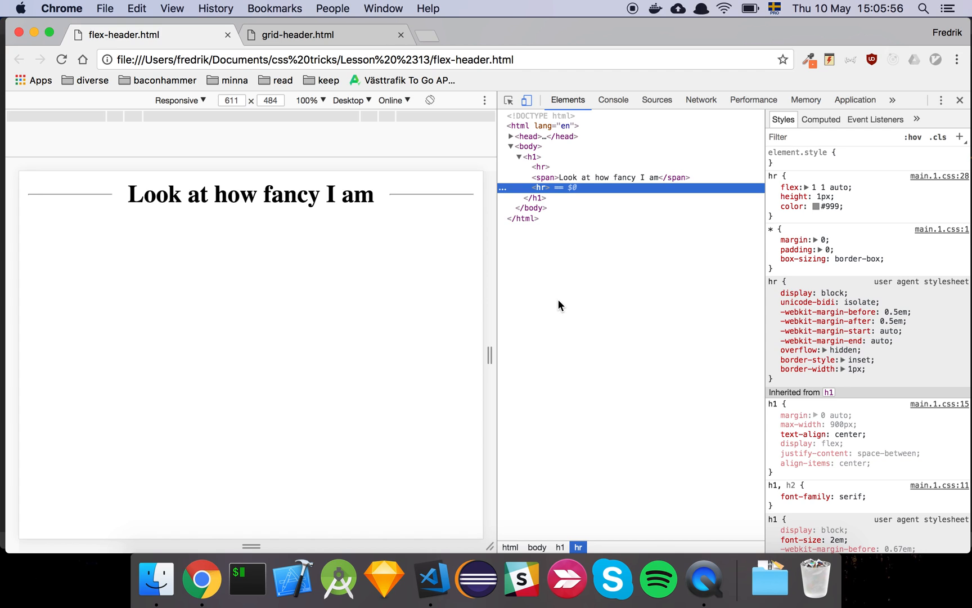
key(ctrl+Tab)
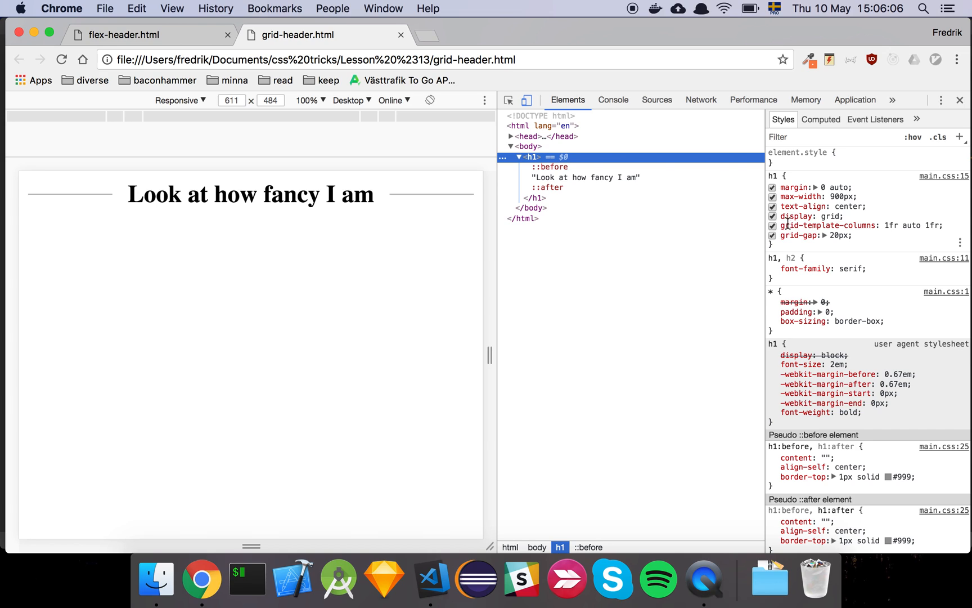
mouse_move(541, 166)
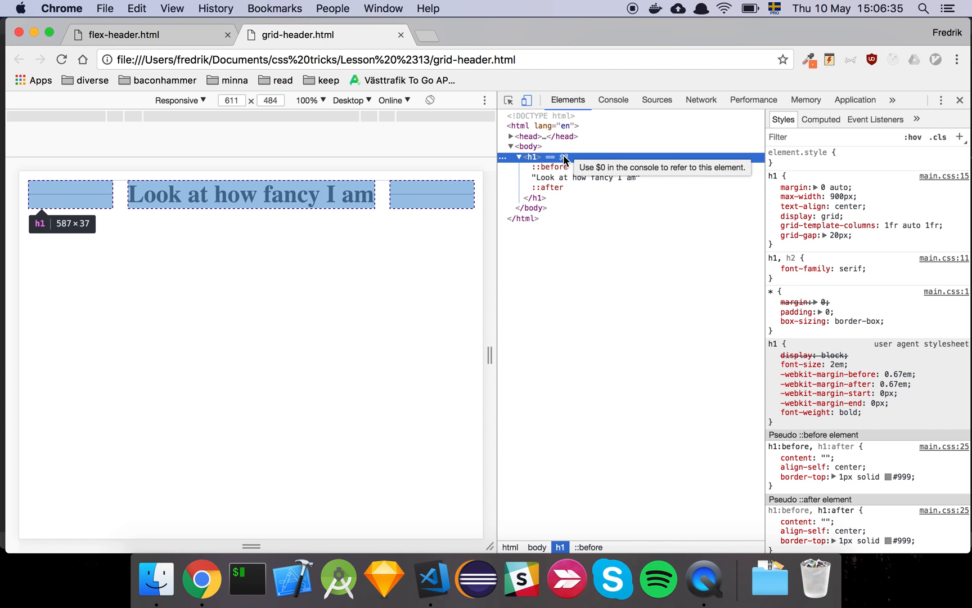
- Select ::before, ::after and ::before again to show both share the grey top-border line rule
click(554, 167)
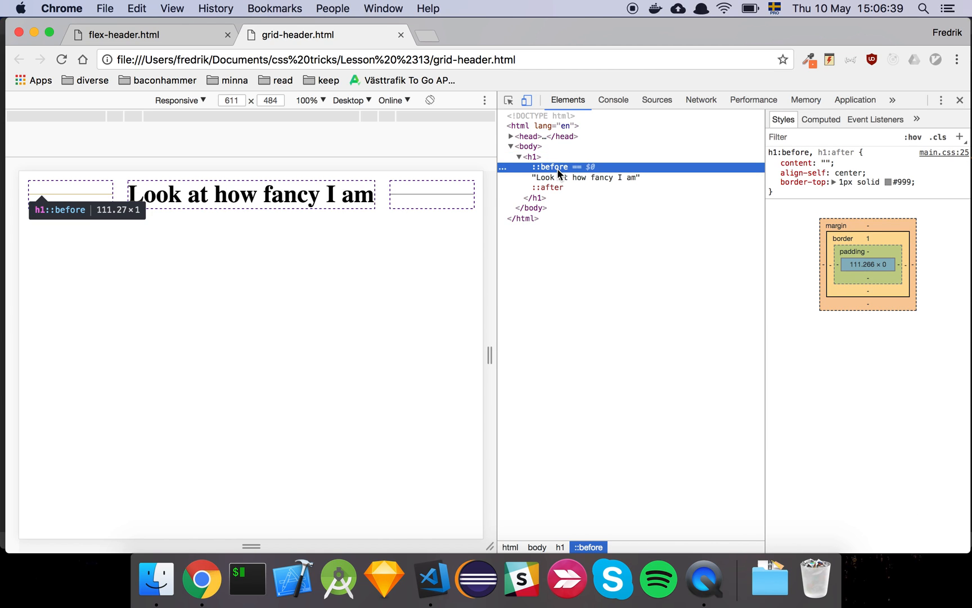
click(561, 188)
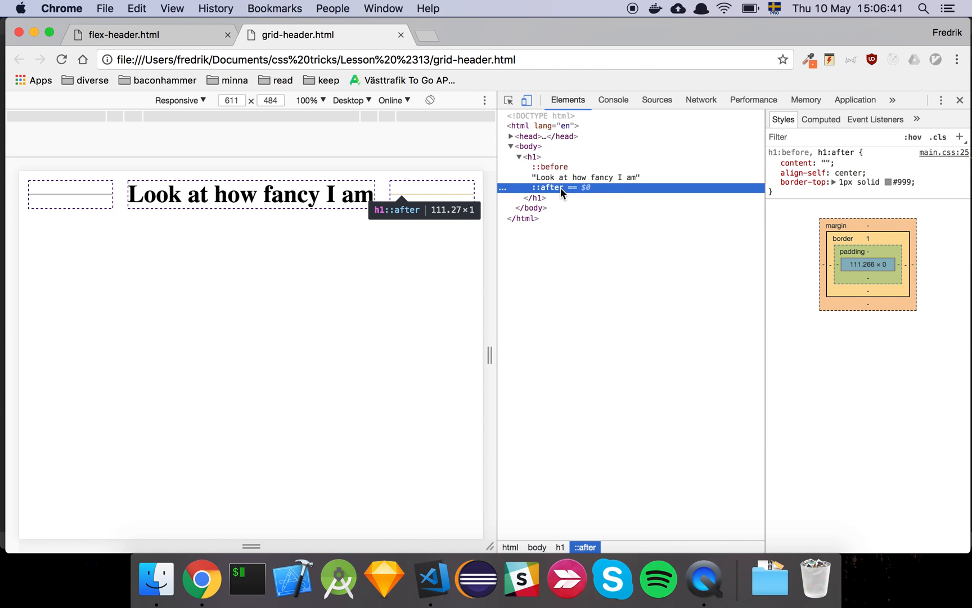
click(562, 166)
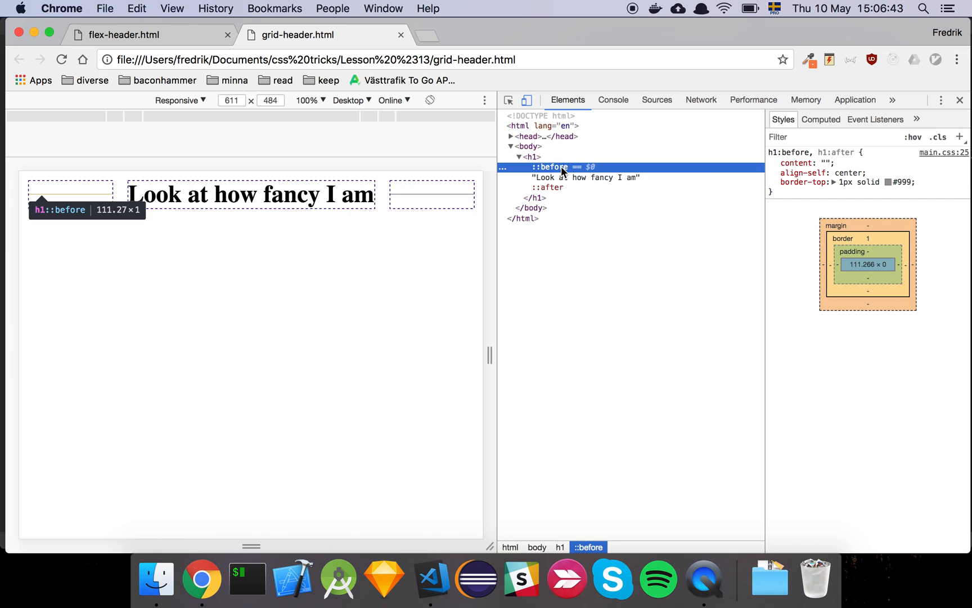